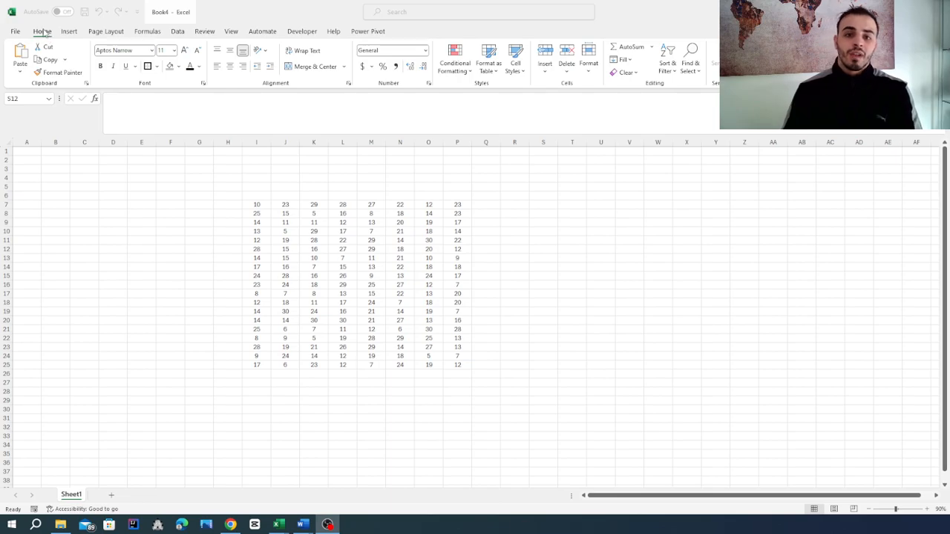
# - Examine the RANDBETWEEN formula in cell I7 of the number block and recalculate the random values
pyautogui.click(456, 73)
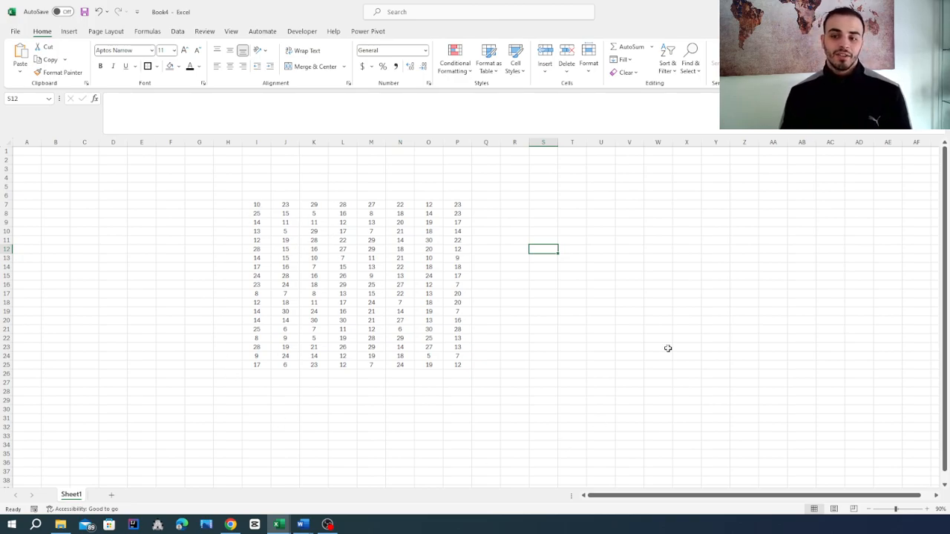
pyautogui.click(275, 206)
pyautogui.click(260, 210)
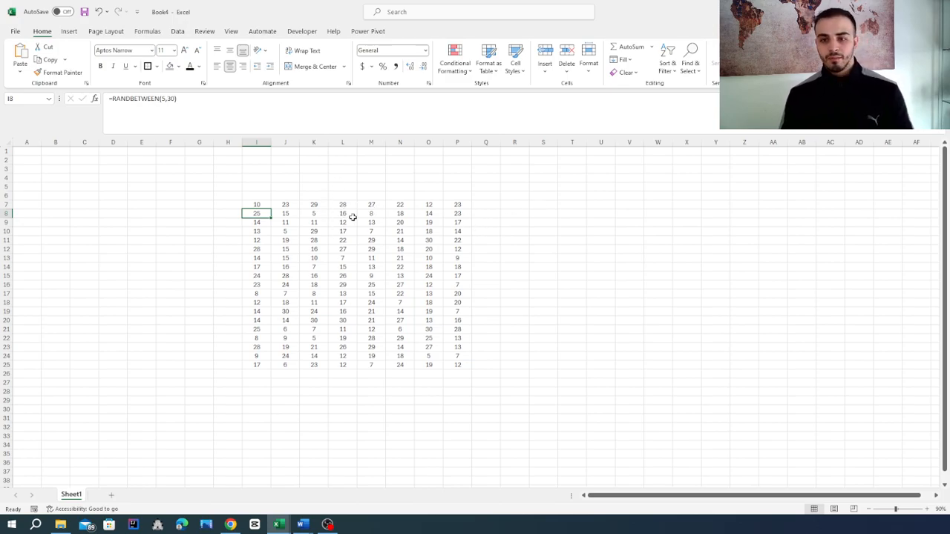
pyautogui.scroll(1, 347, 215)
pyautogui.click(293, 211)
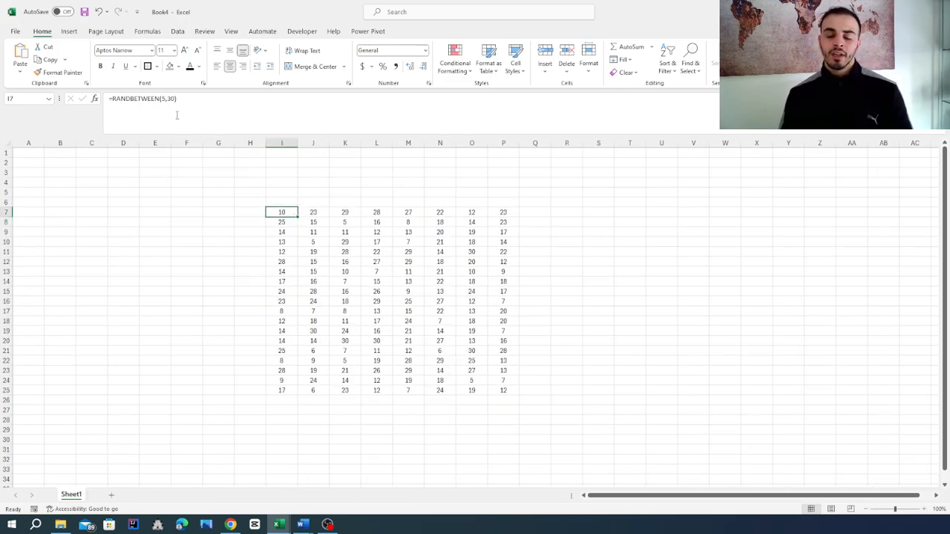
pyautogui.doubleClick(284, 211)
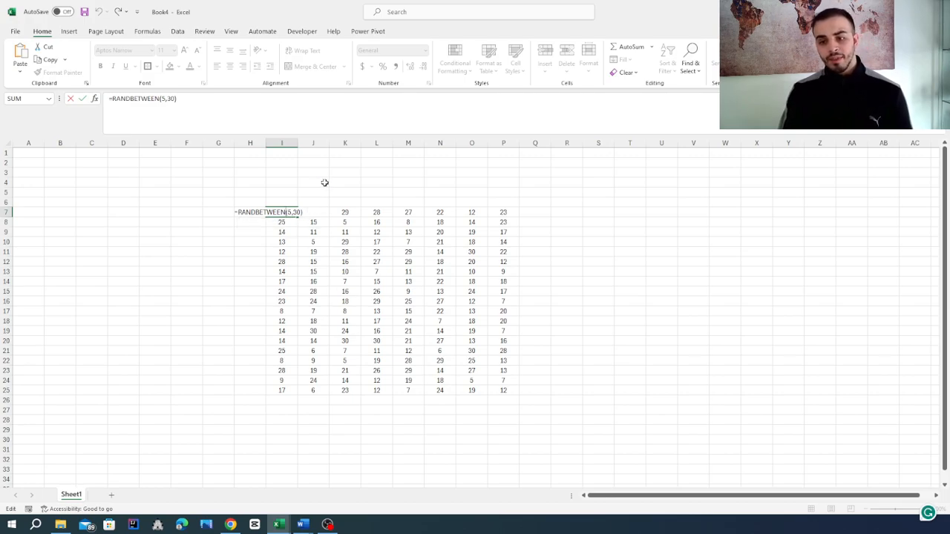
pyautogui.press('Return')
pyautogui.click(152, 202)
pyautogui.press('Delete')
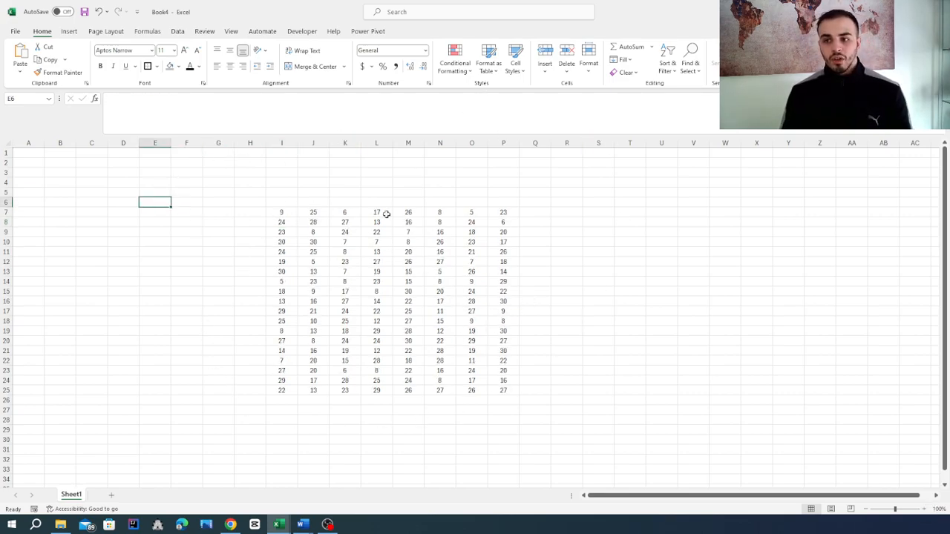
# - Review the Conditional Formatting rule types: Highlight Cells, Top/Bottom, Data Bars and Color Scales
pyautogui.click(470, 71)
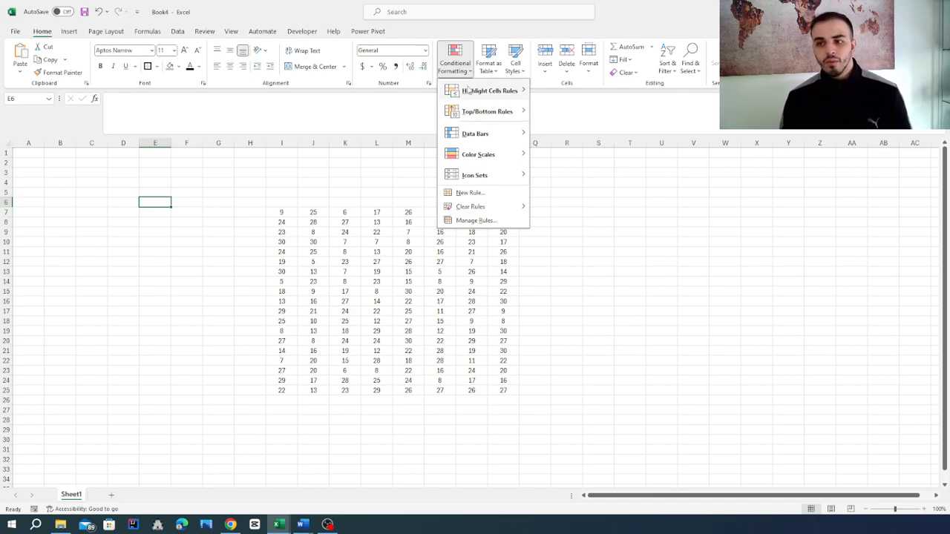
pyautogui.moveTo(470, 89)
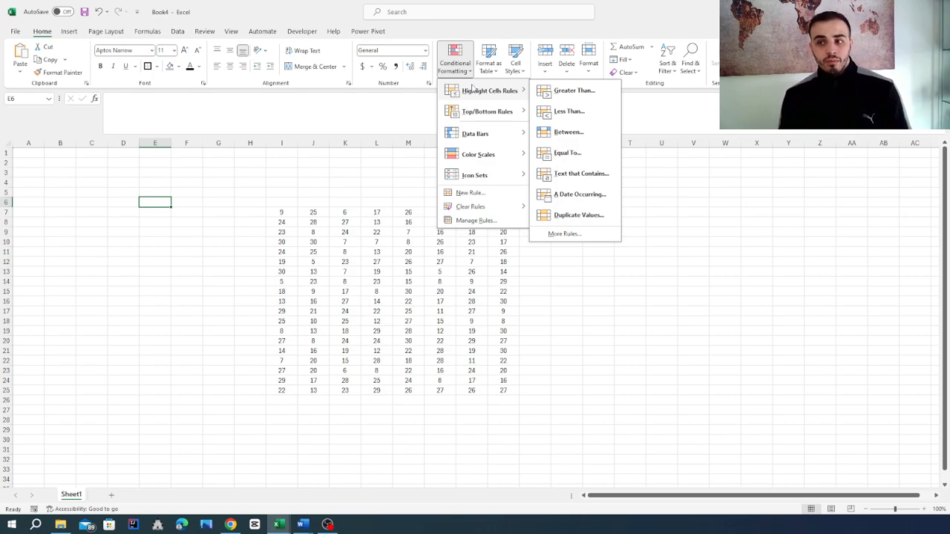
pyautogui.moveTo(459, 115)
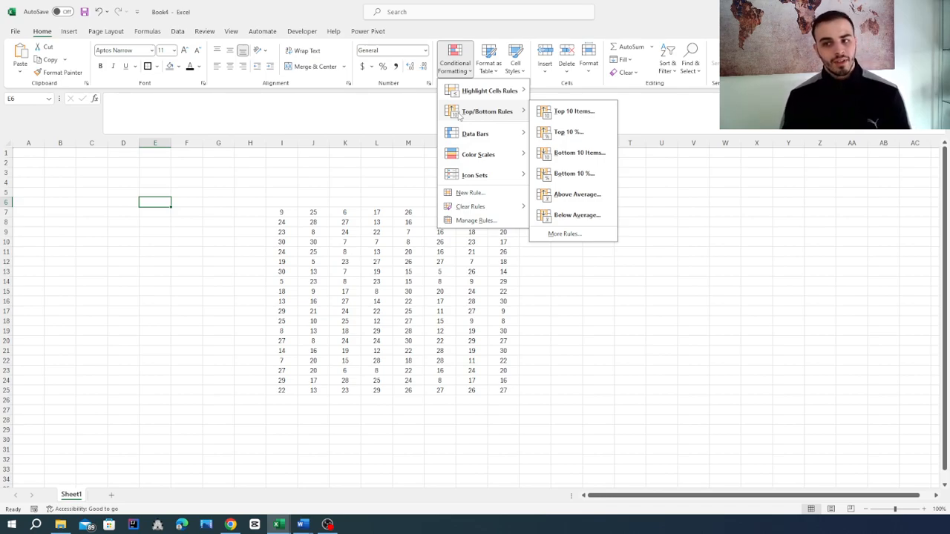
pyautogui.moveTo(462, 139)
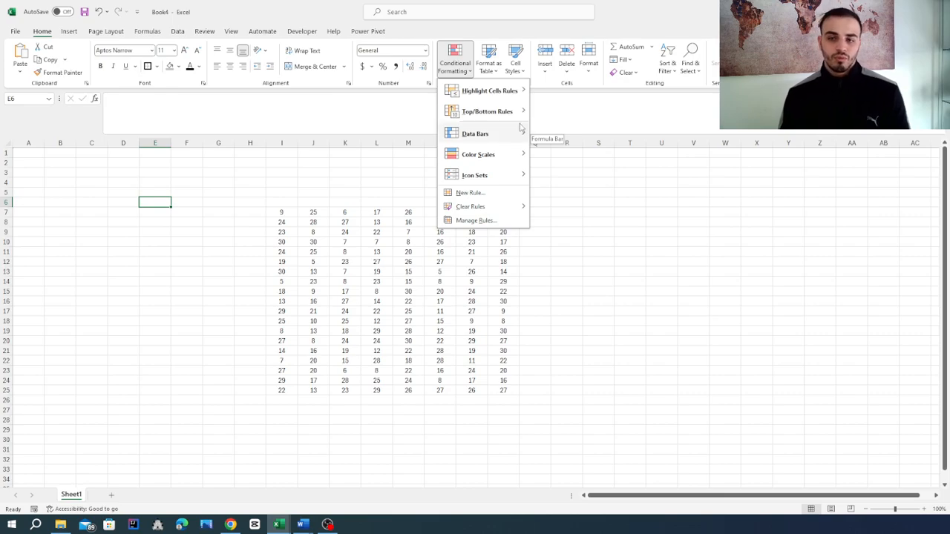
pyautogui.moveTo(521, 128)
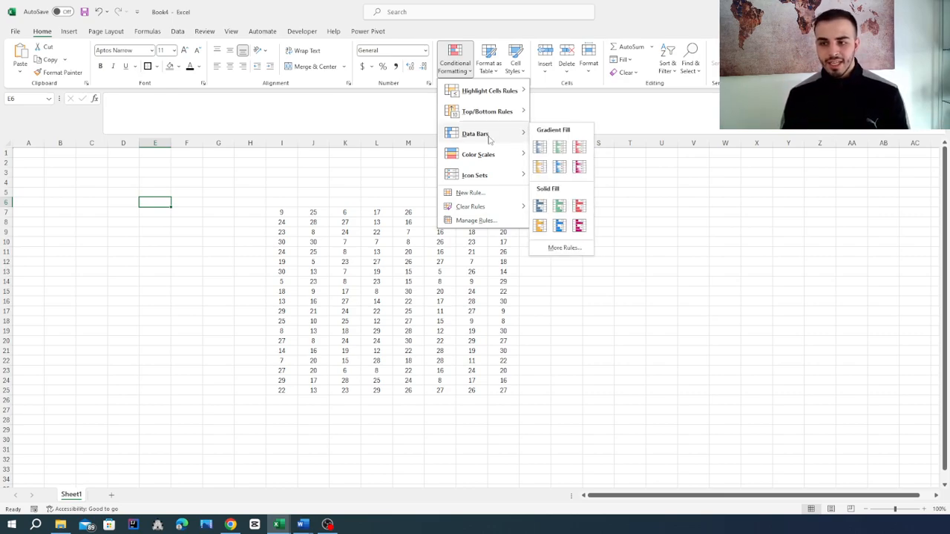
pyautogui.moveTo(476, 154)
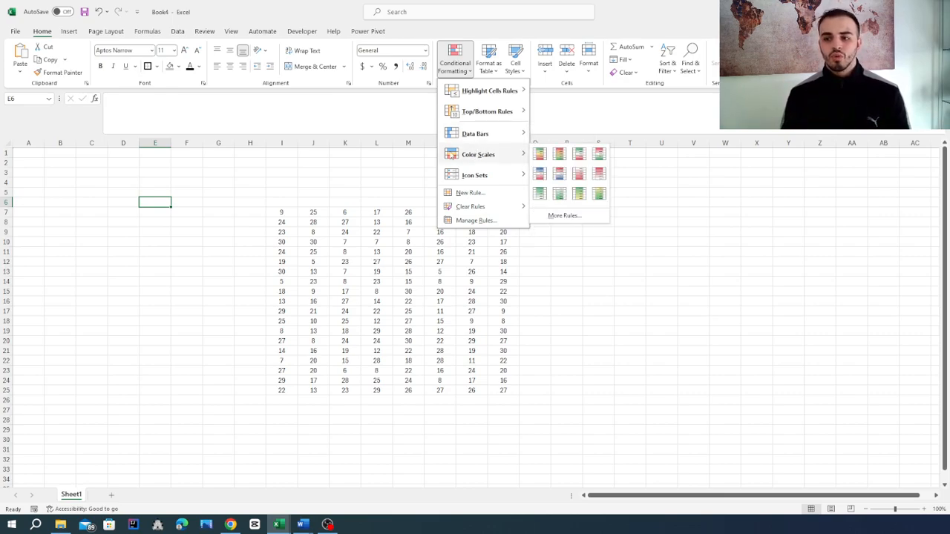
pyautogui.click(296, 175)
# - Apply the green-yellow-red color scale to the number block I7:P25
pyautogui.moveTo(289, 215); pyautogui.dragTo(499, 387)
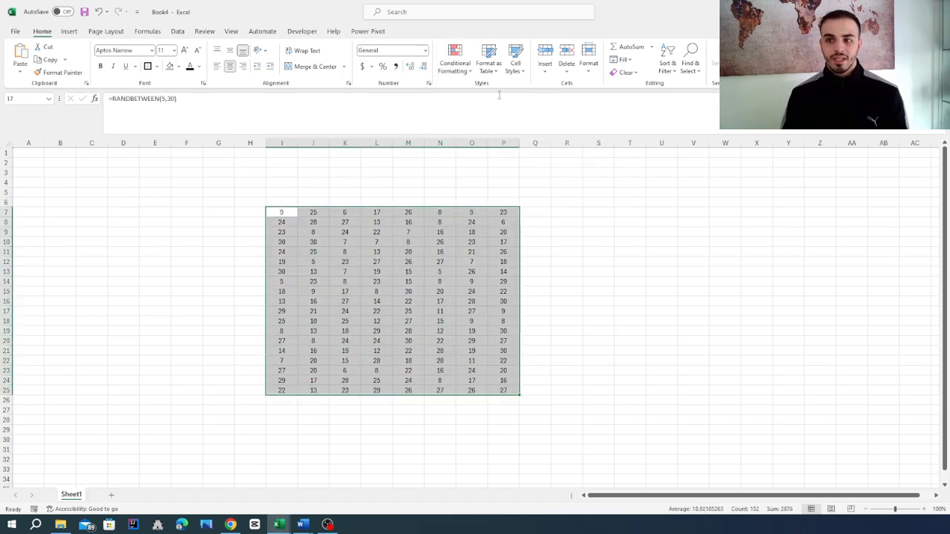
pyautogui.click(454, 58)
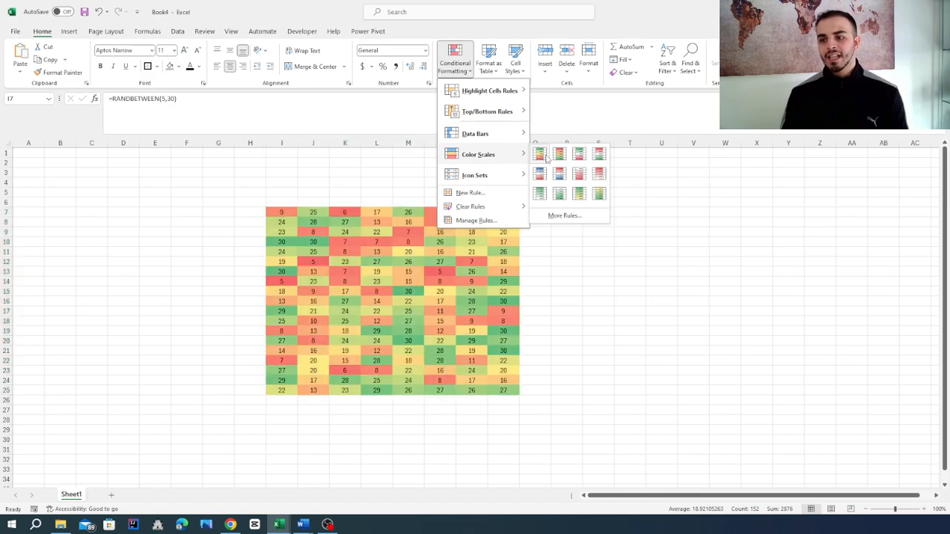
pyautogui.click(539, 153)
pyautogui.click(128, 264)
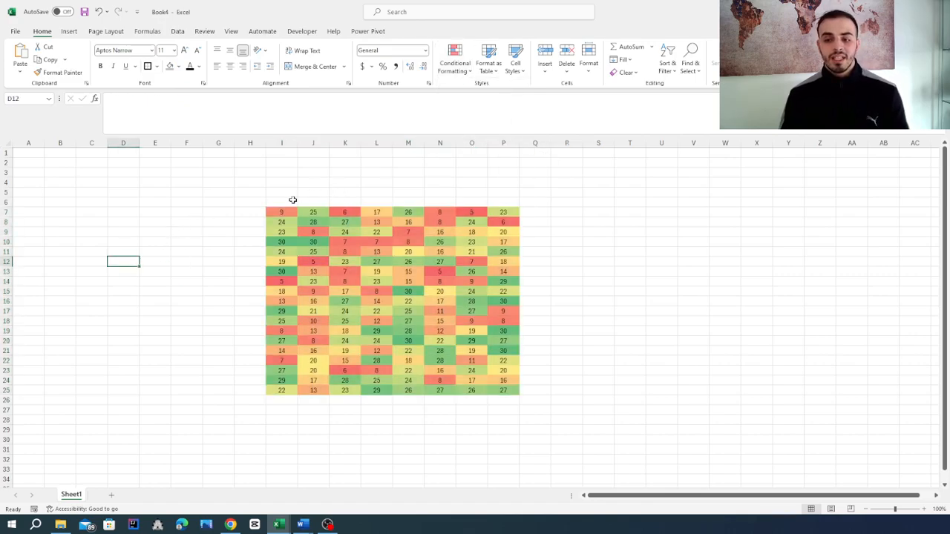
# - Recalculate the random numbers twice to check how the color scale responds
pyautogui.click(670, 268)
pyautogui.press('F9')
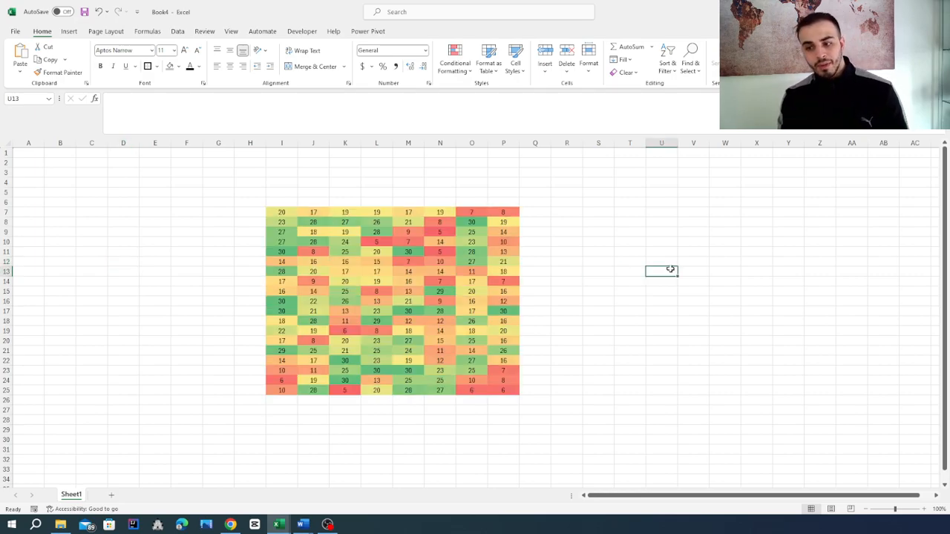
pyautogui.press('F9')
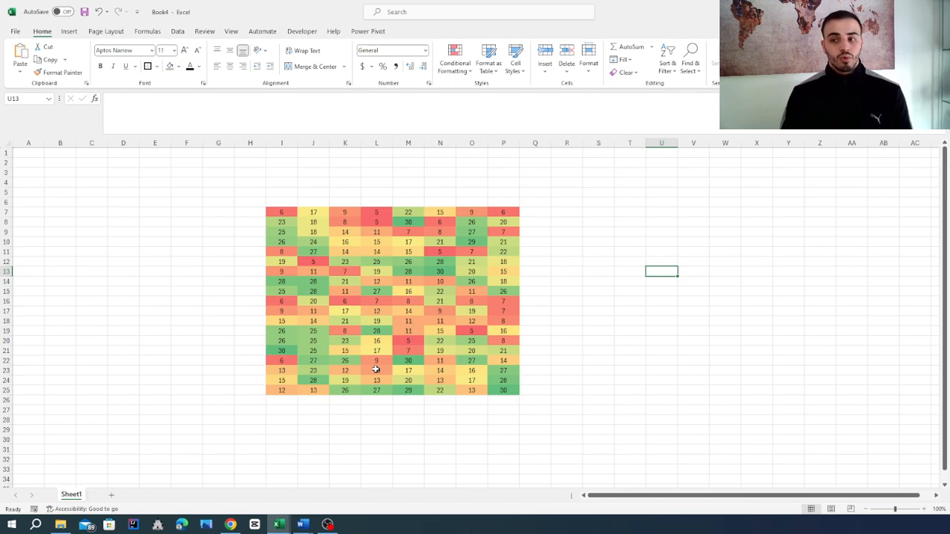
# - Clear the conditional formatting rules from the selected cells I7:P25
pyautogui.click(282, 214)
pyautogui.moveTo(282, 214); pyautogui.dragTo(504, 391)
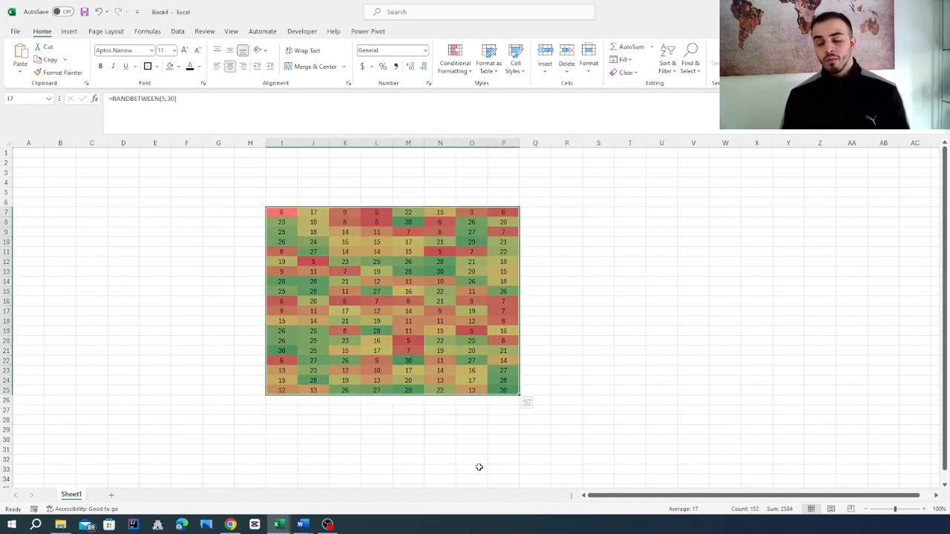
pyautogui.click(455, 59)
pyautogui.moveTo(482, 208)
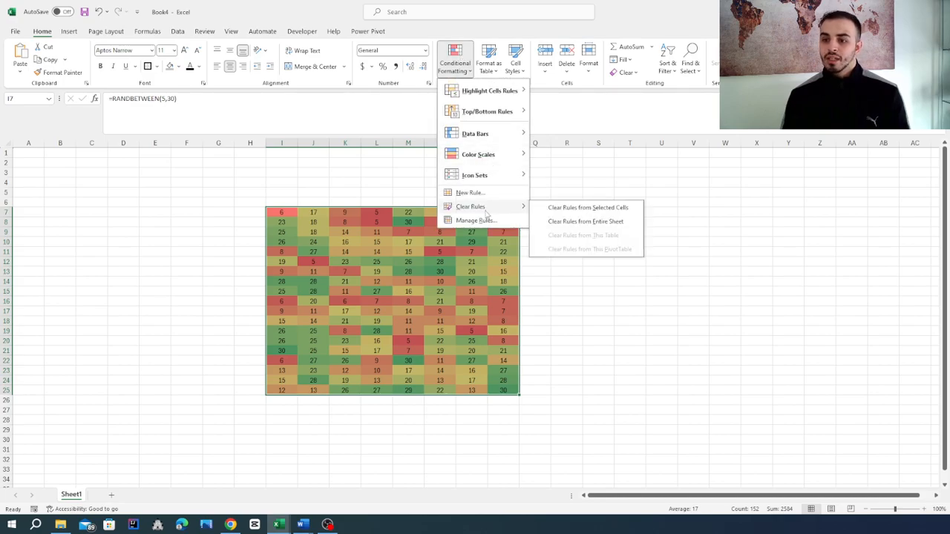
pyautogui.click(591, 210)
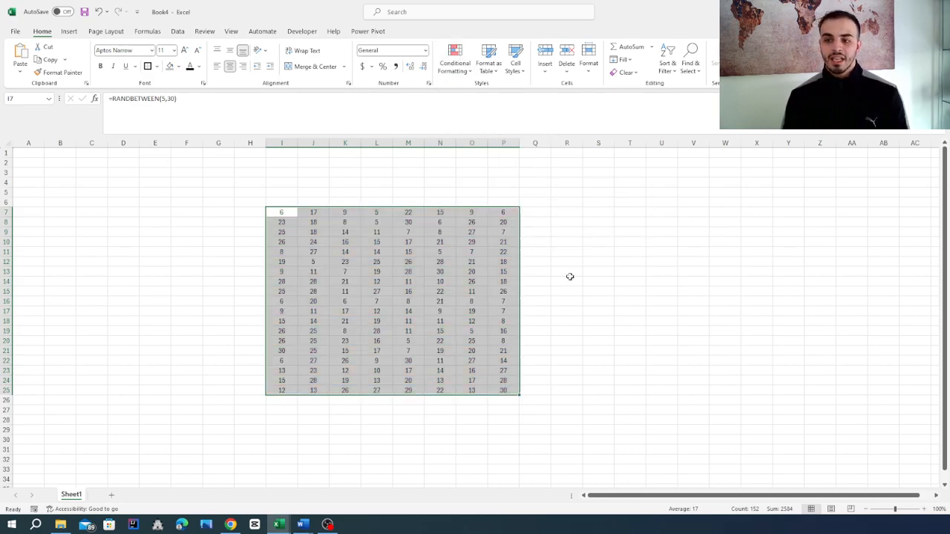
pyautogui.click(617, 319)
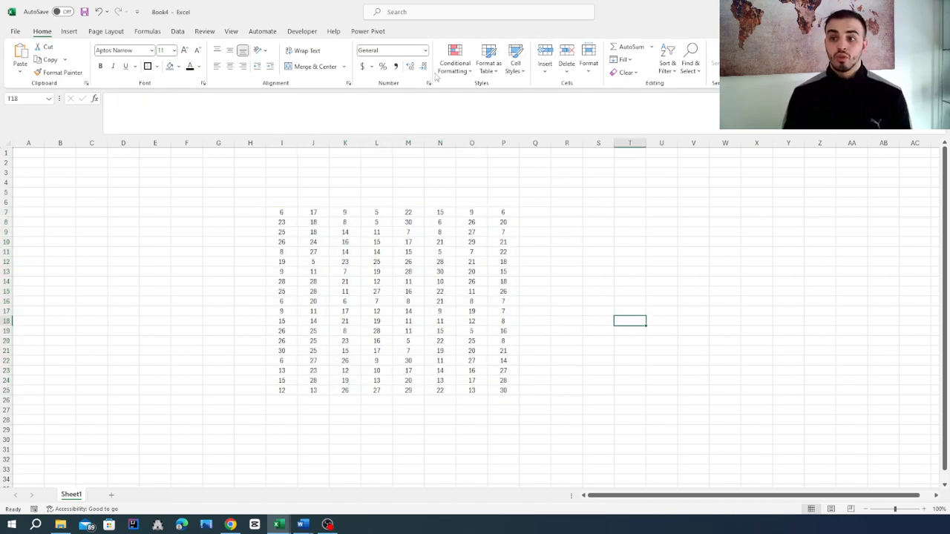
pyautogui.click(455, 64)
pyautogui.moveTo(479, 206)
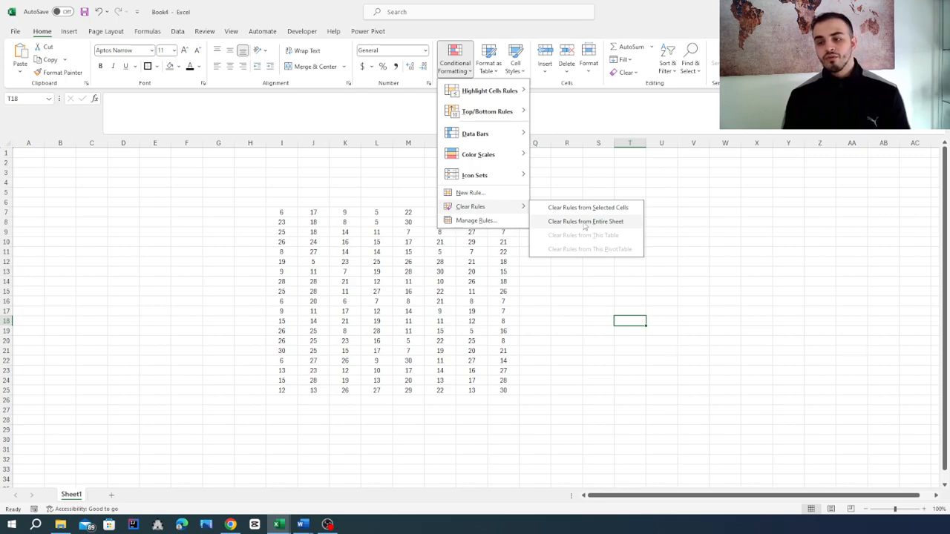
pyautogui.click(445, 361)
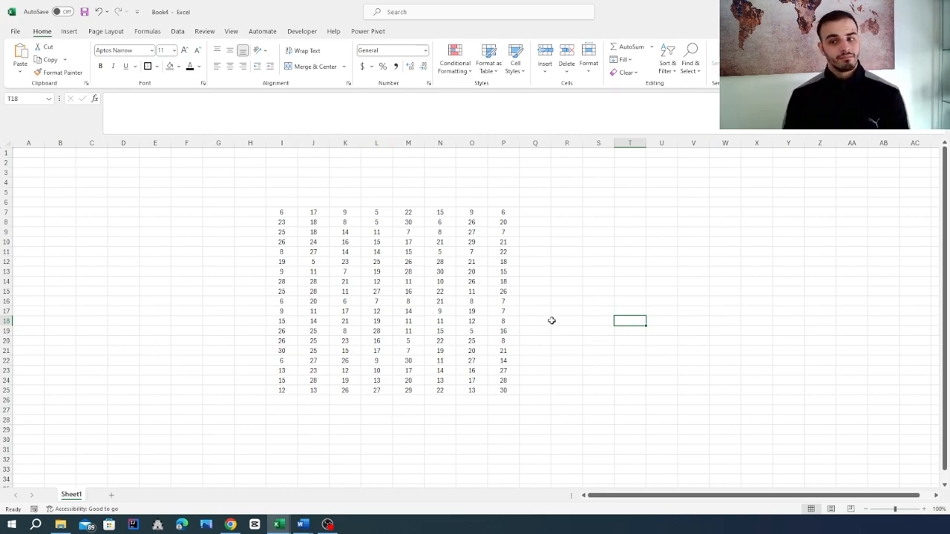
# - Highlight the cells in I7:P25 that are greater than 15 using Green Fill with Dark Green Text
pyautogui.click(291, 214)
pyautogui.moveTo(291, 213); pyautogui.dragTo(505, 396)
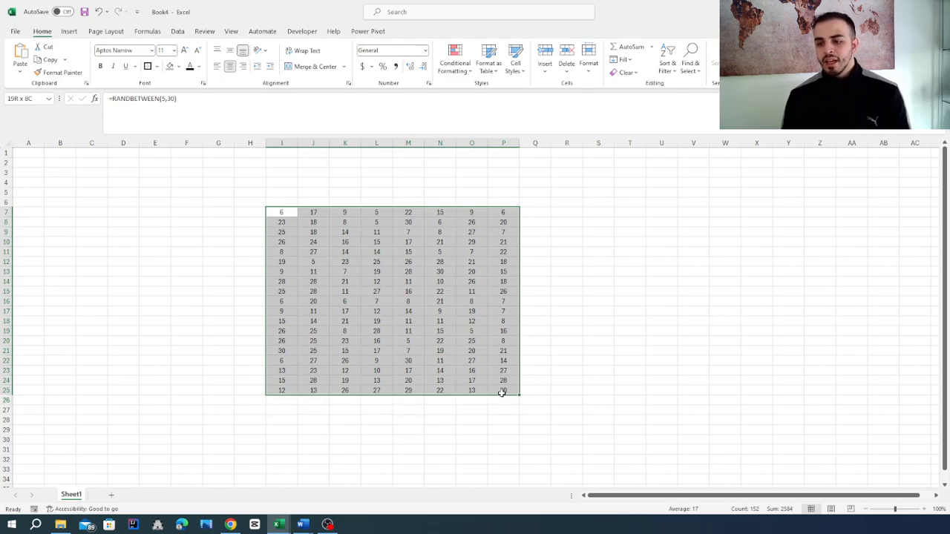
pyautogui.click(447, 63)
pyautogui.moveTo(480, 92)
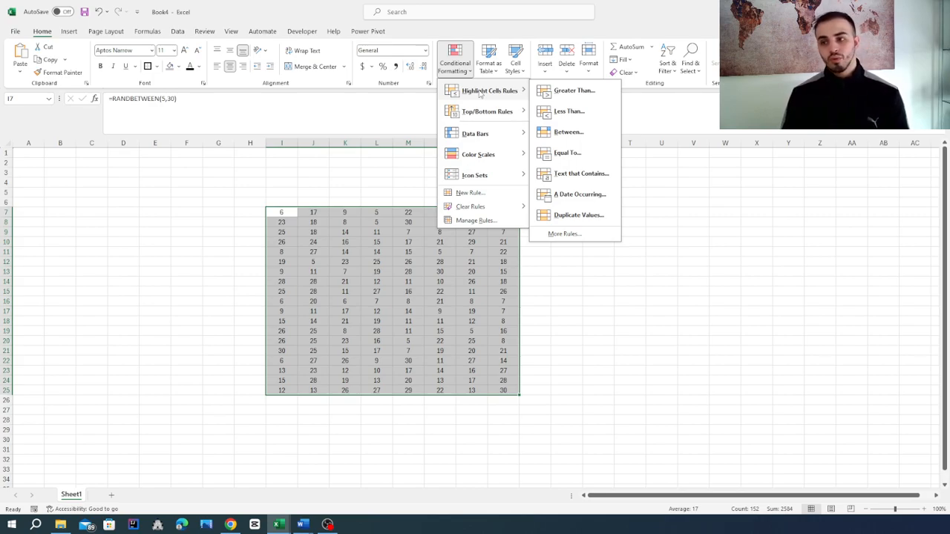
pyautogui.click(565, 97)
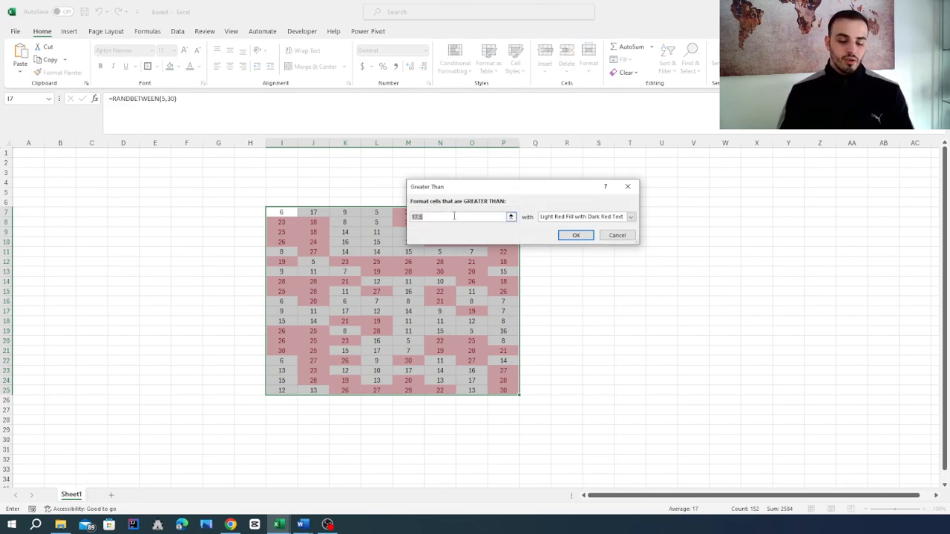
pyautogui.write('15')
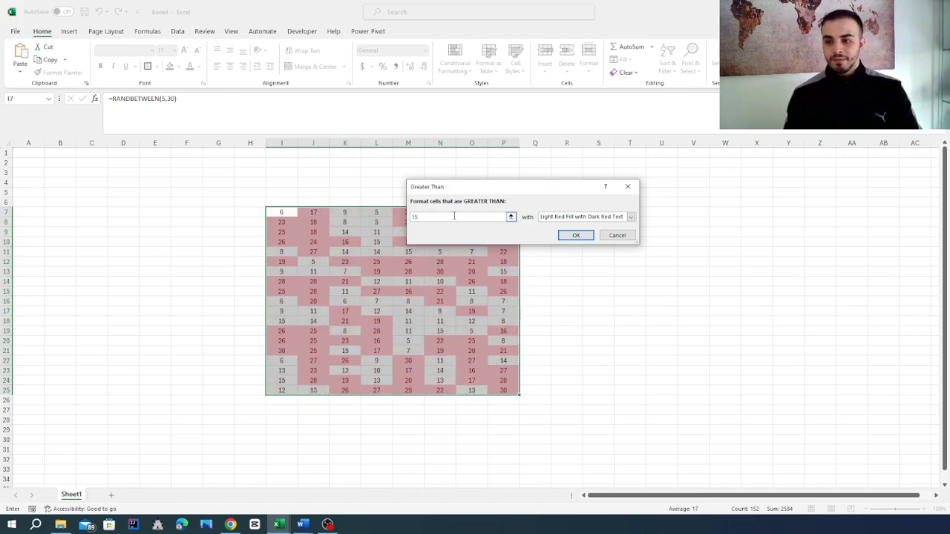
pyautogui.click(631, 217)
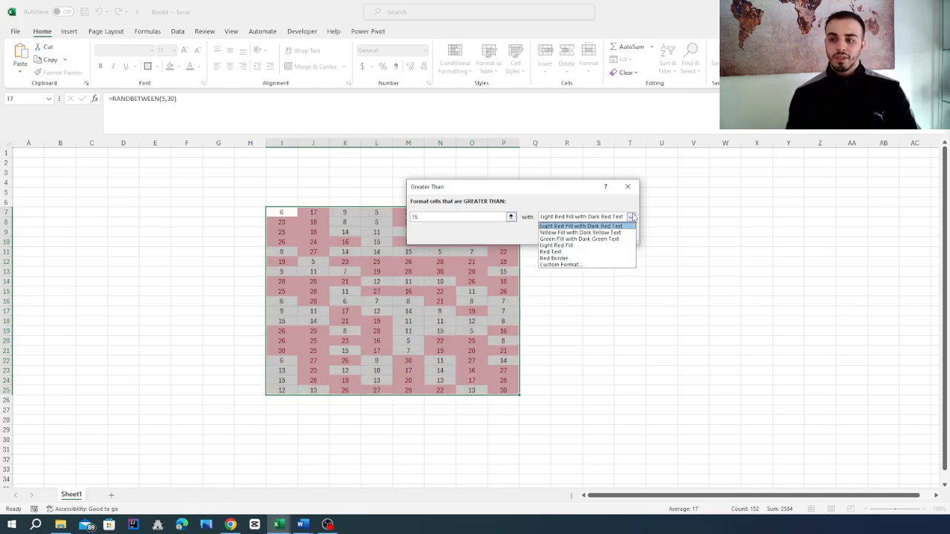
pyautogui.click(608, 239)
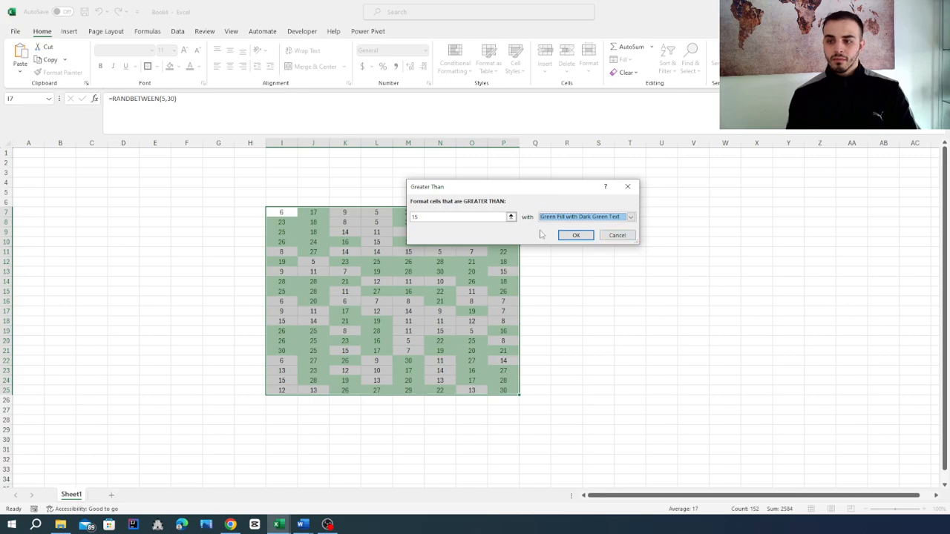
pyautogui.click(570, 239)
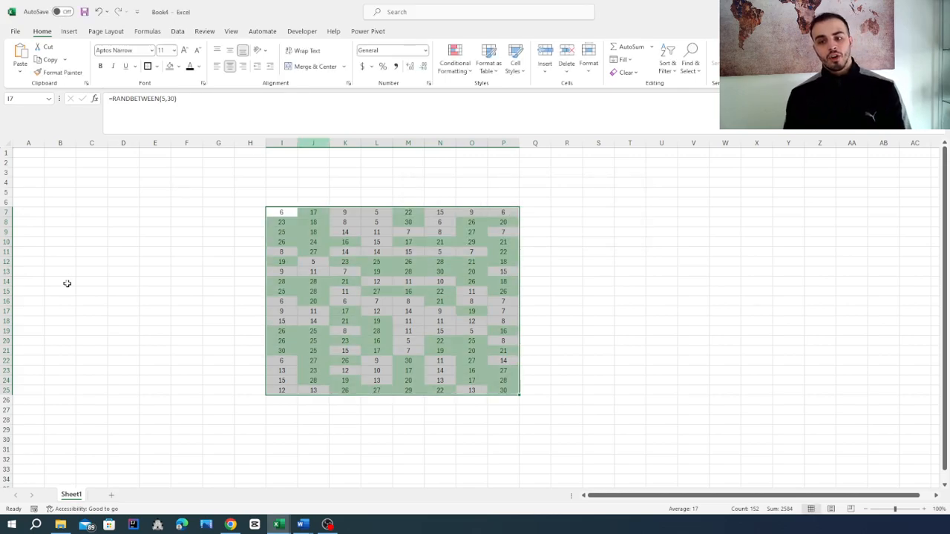
# - Deselect the number block and recalculate the random values to test the green highlighting rule
pyautogui.click(734, 322)
pyautogui.click(618, 231)
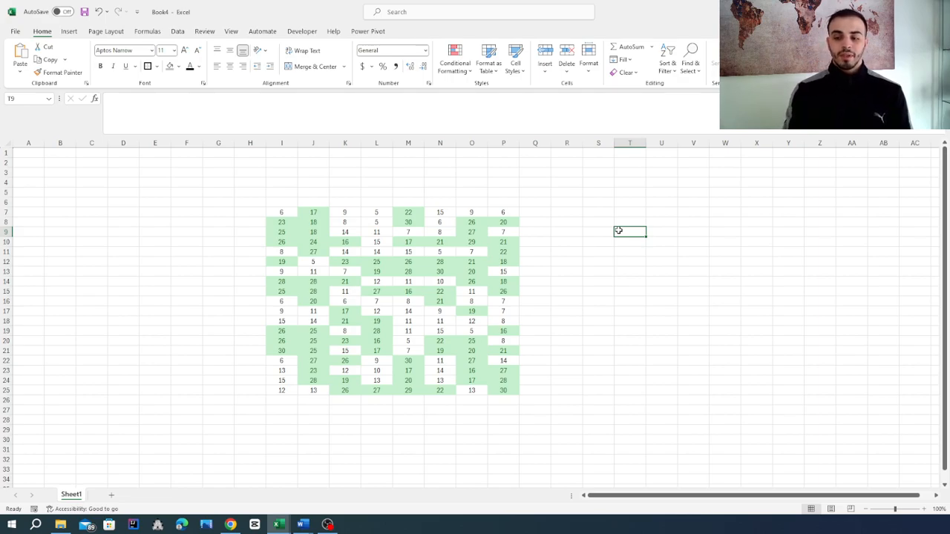
pyautogui.press('F9')
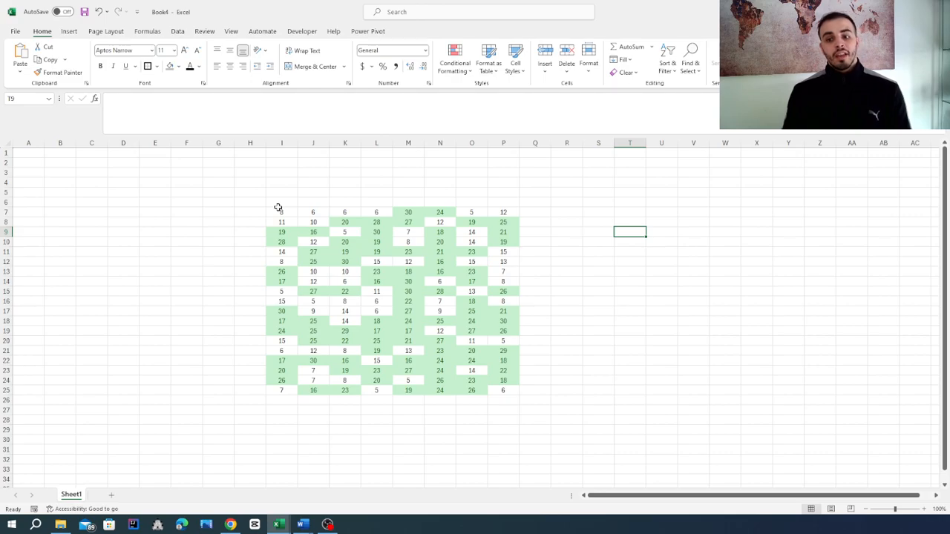
# - Highlight the cells in I7:P25 that are less than 13 using Light Red Fill with Dark Red Text
pyautogui.moveTo(277, 209); pyautogui.dragTo(511, 392)
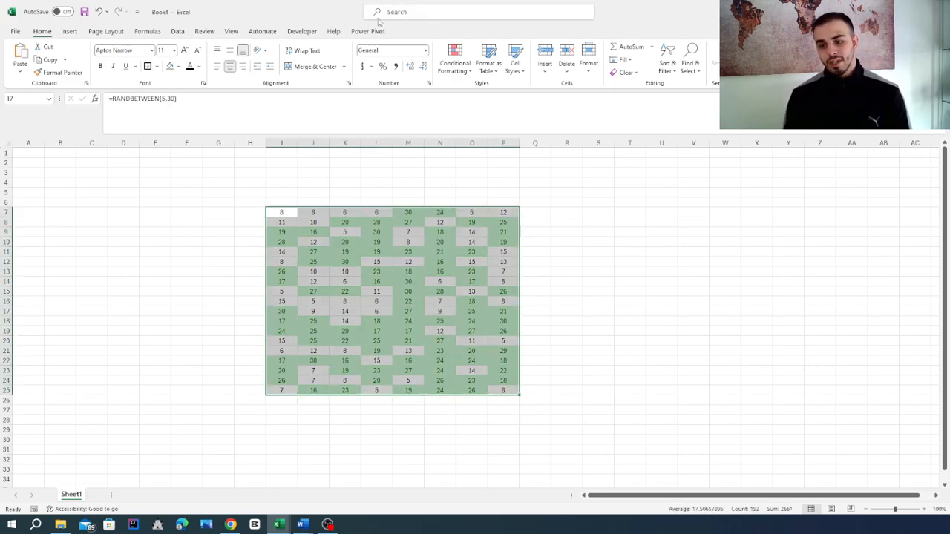
pyautogui.click(455, 61)
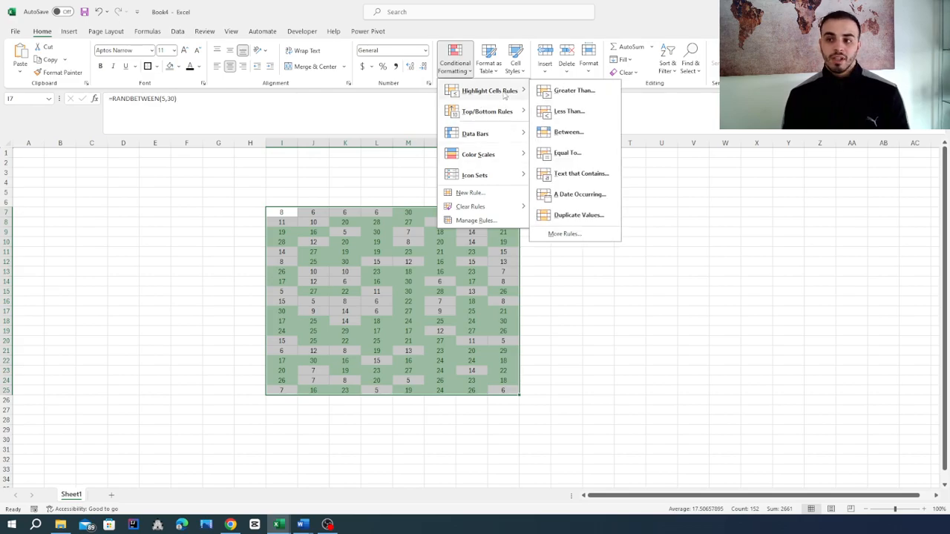
pyautogui.click(569, 112)
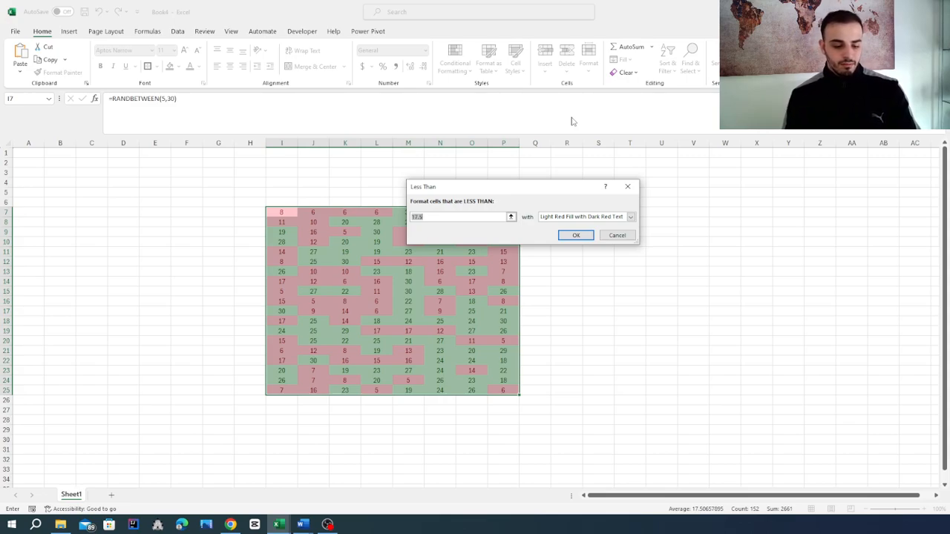
pyautogui.write('13')
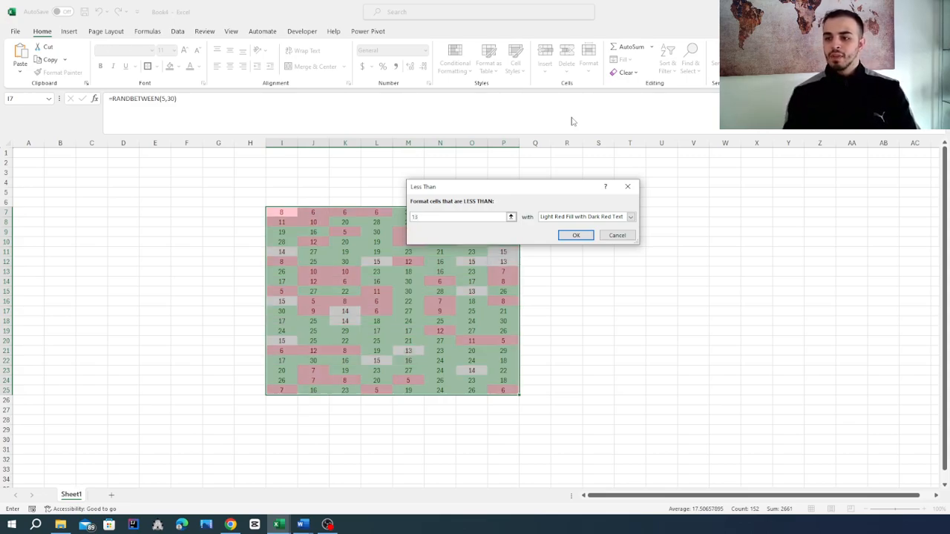
pyautogui.click(574, 236)
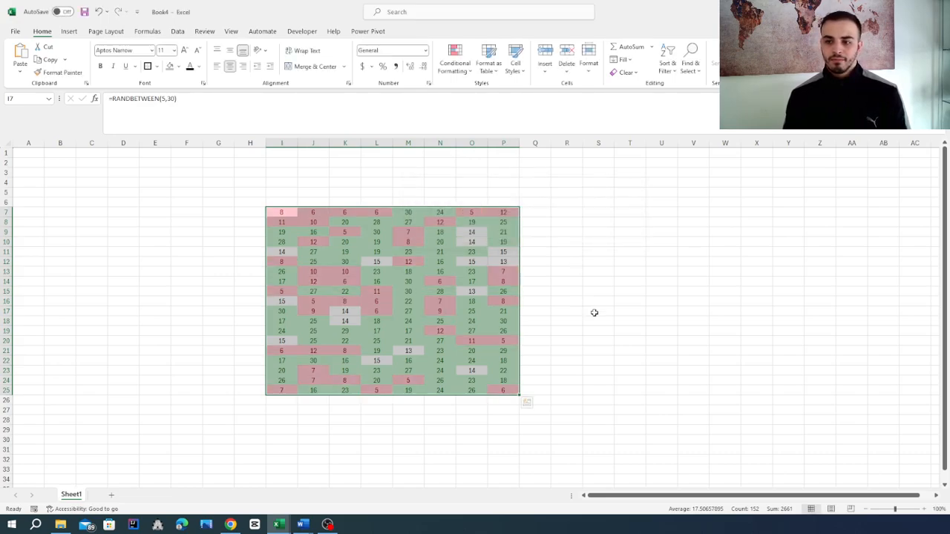
pyautogui.click(599, 313)
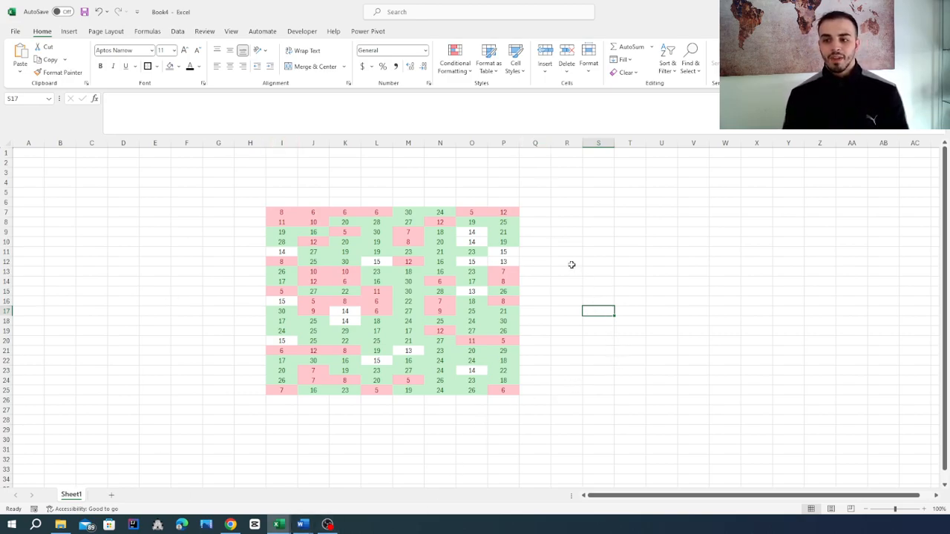
# - Inspect the cells in the number block that neither highlight rule covers
pyautogui.click(279, 302)
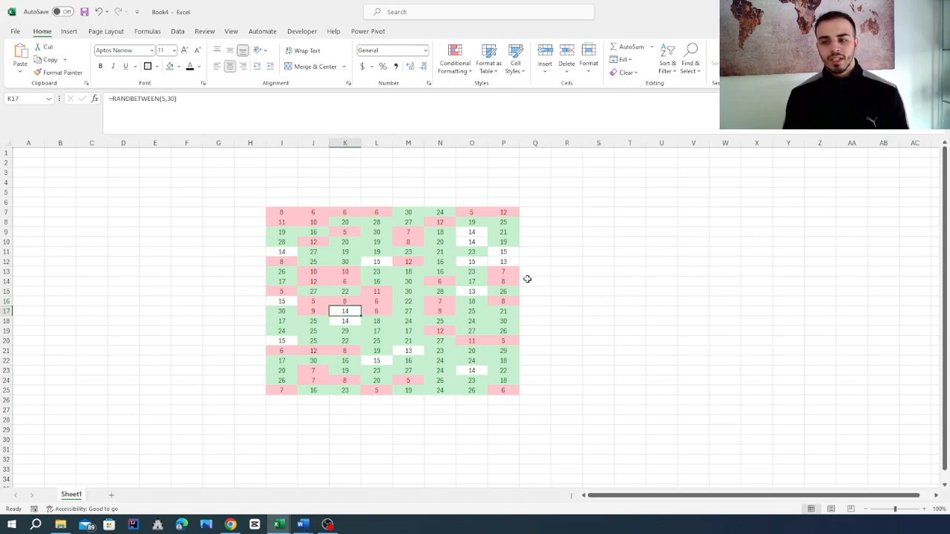
pyautogui.click(509, 263)
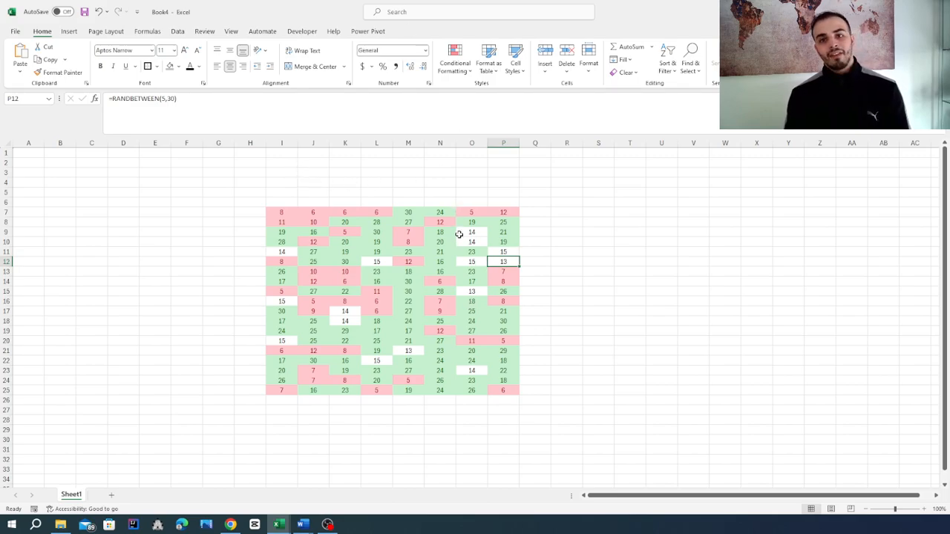
pyautogui.click(464, 72)
pyautogui.moveTo(476, 96)
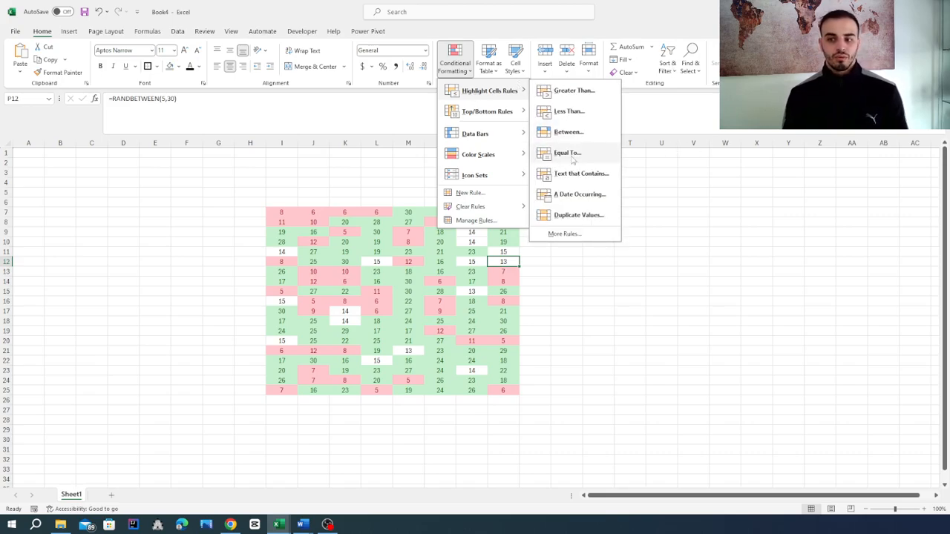
pyautogui.click(471, 236)
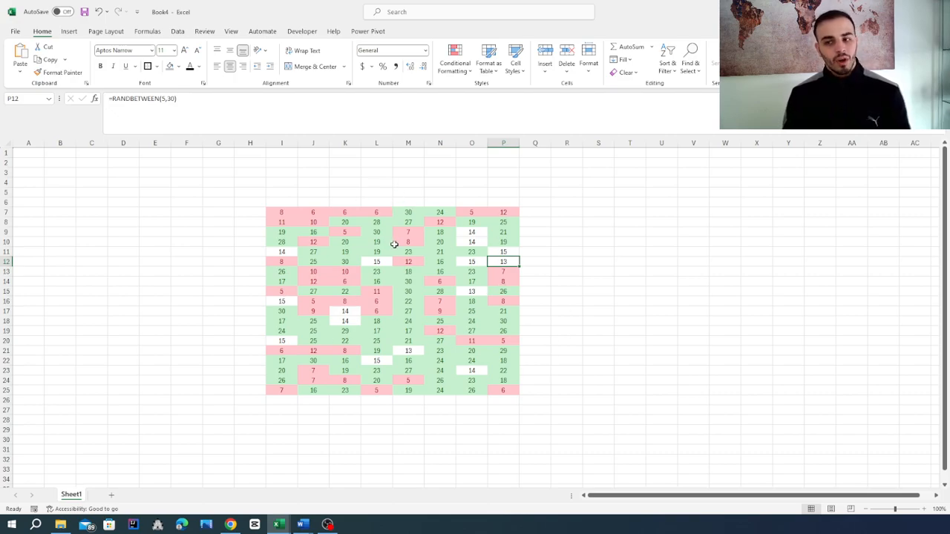
# - Highlight the cells in I7:P25 that are between 13 and 15 using Yellow Fill with Dark Yellow Text
pyautogui.moveTo(276, 213); pyautogui.dragTo(504, 393)
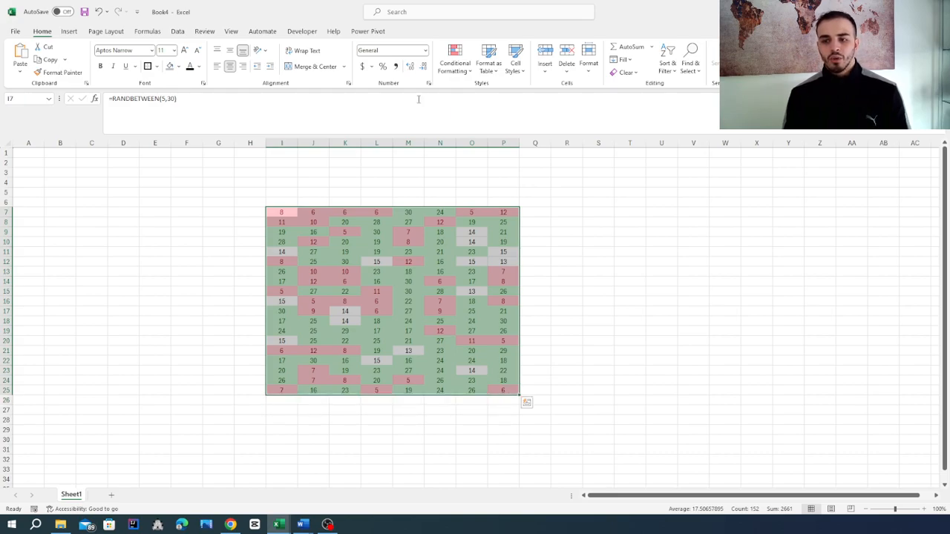
pyautogui.click(450, 66)
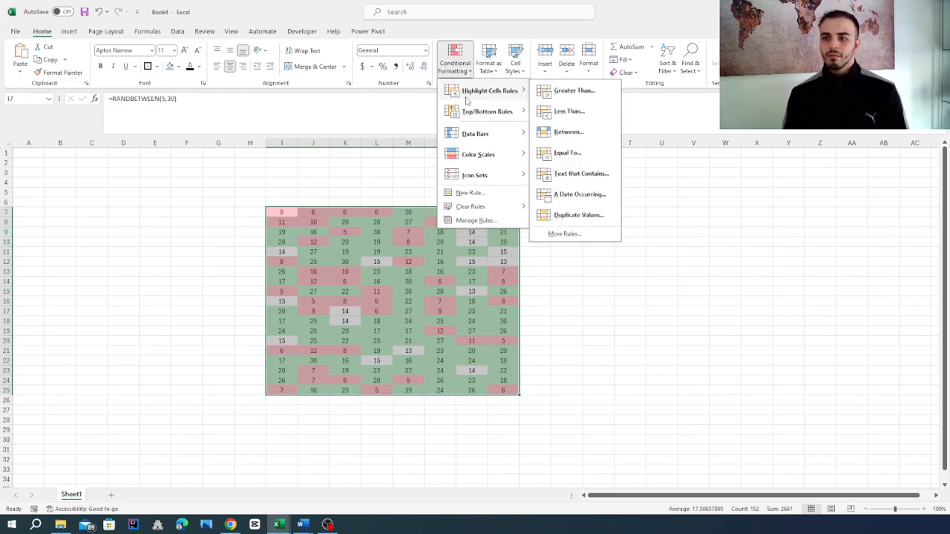
pyautogui.click(581, 133)
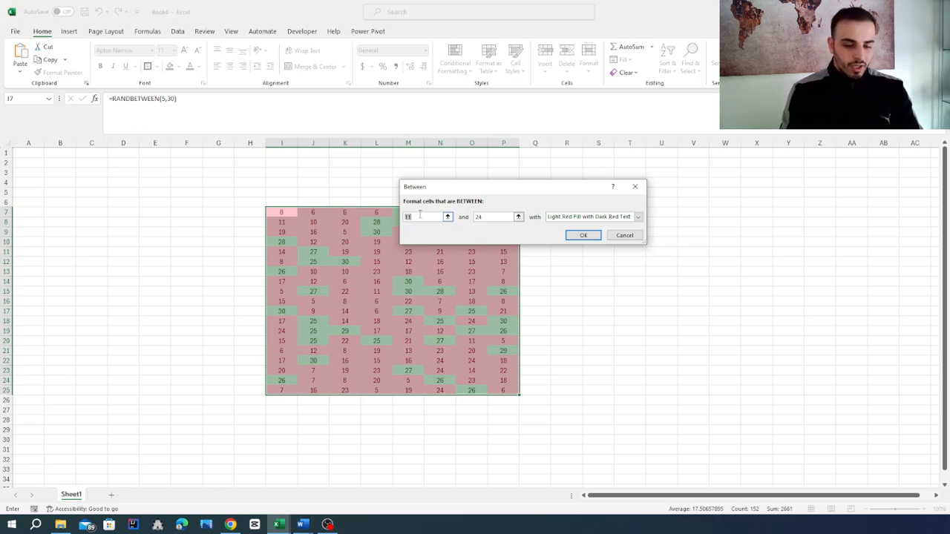
pyautogui.write('13')
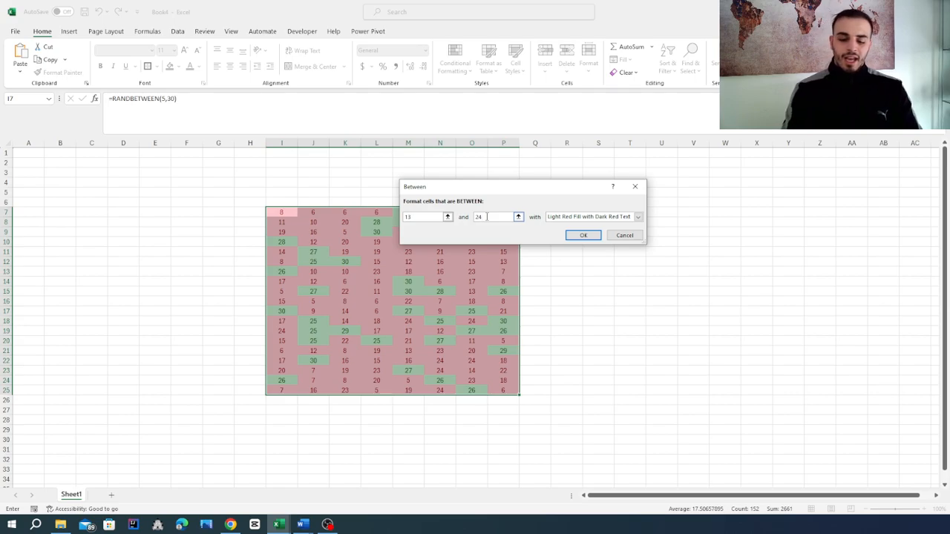
pyautogui.press('BackSpace')
pyautogui.press('BackSpace')
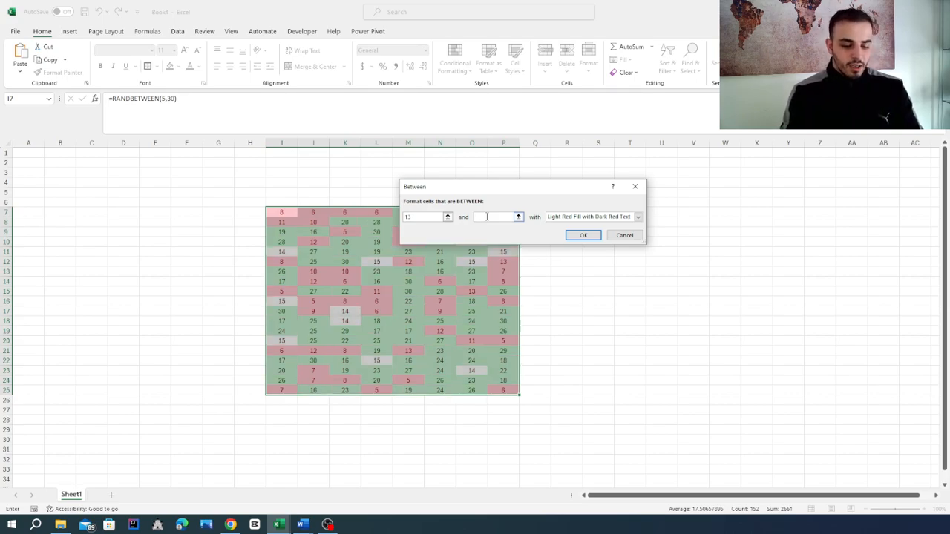
pyautogui.write('15')
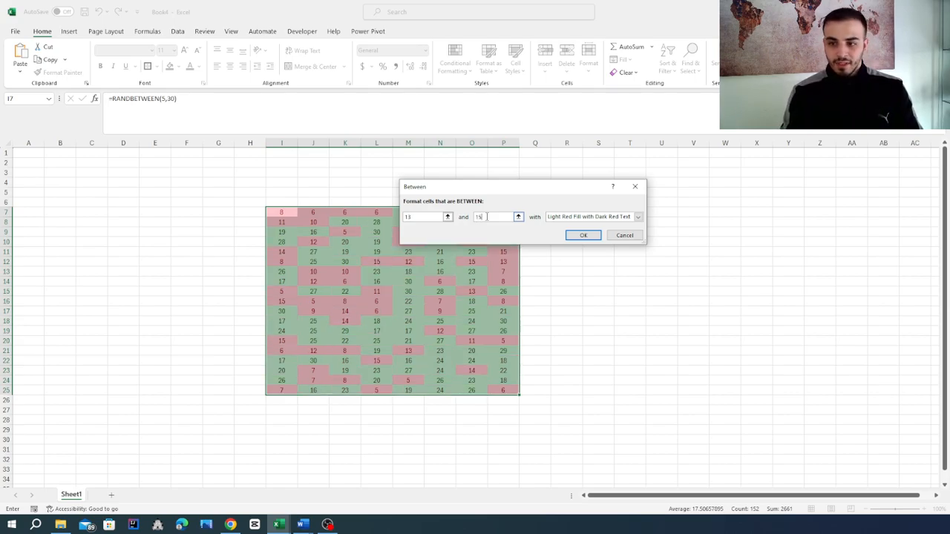
pyautogui.click(637, 221)
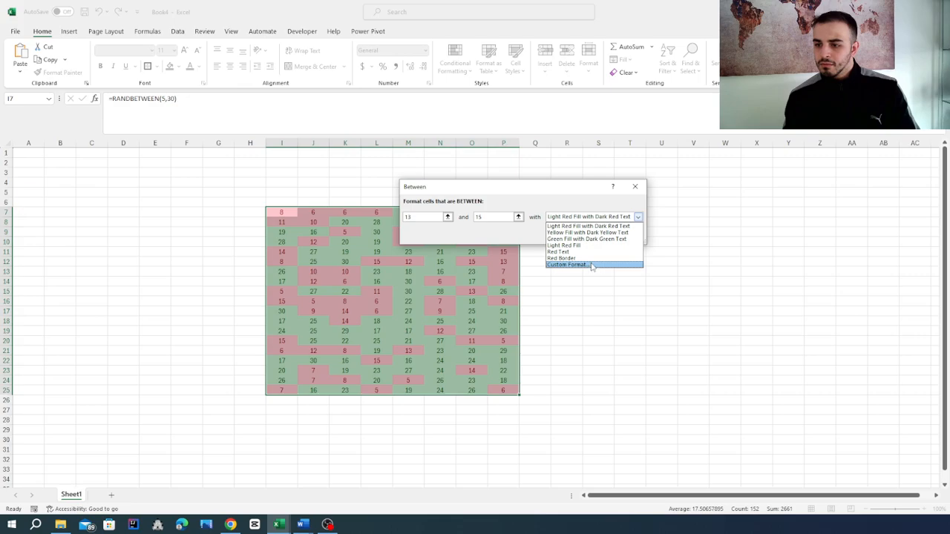
pyautogui.click(607, 234)
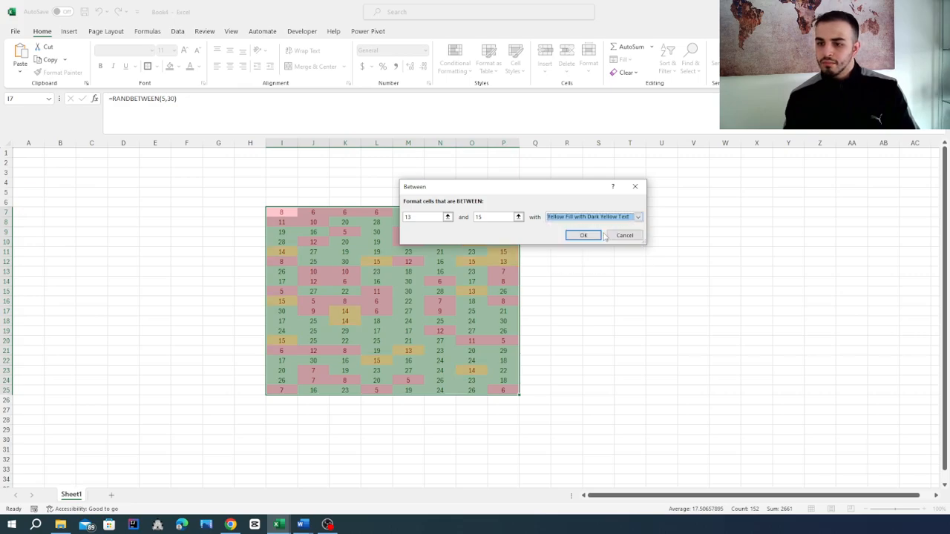
pyautogui.click(587, 238)
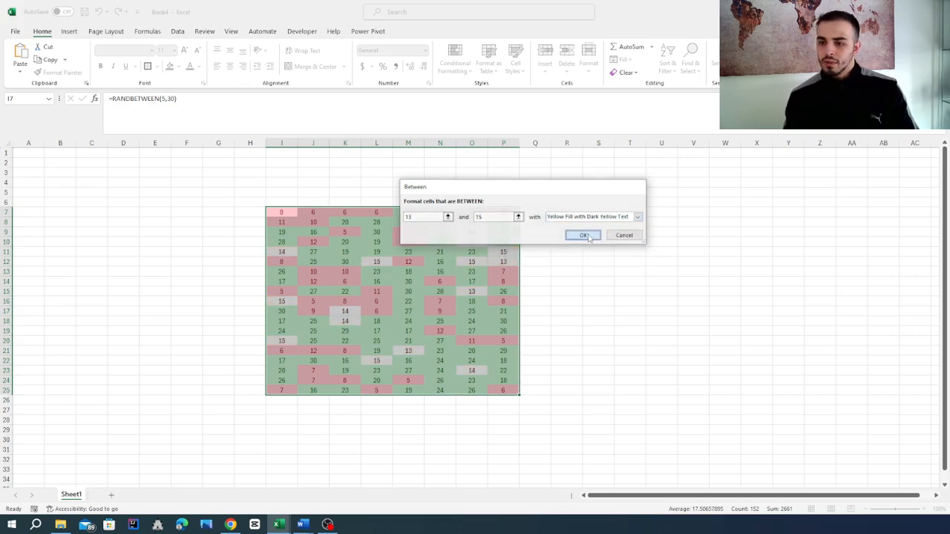
# - Deselect the number block and recalculate the random values twice to test the three highlight rules together
pyautogui.click(587, 269)
pyautogui.click(637, 322)
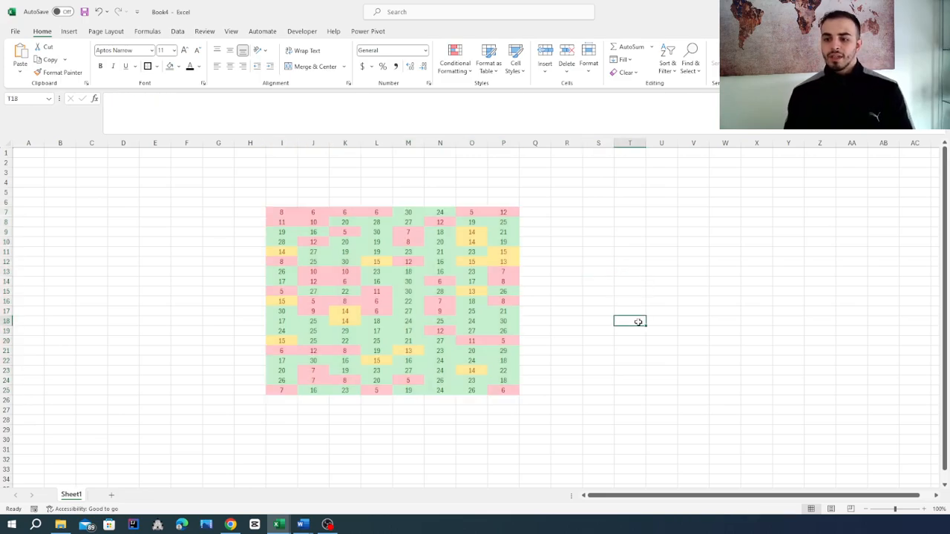
pyautogui.press('F9')
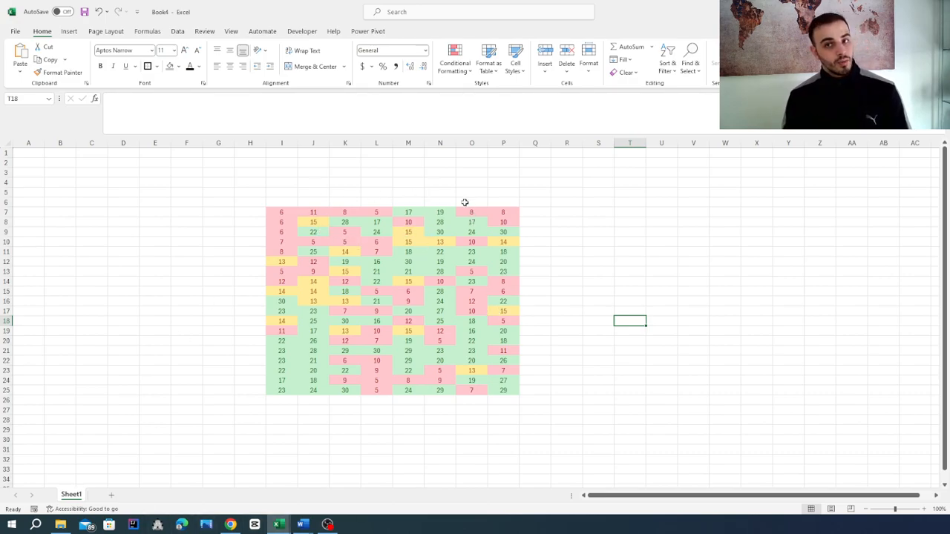
pyautogui.click(570, 205)
pyautogui.press('F9')
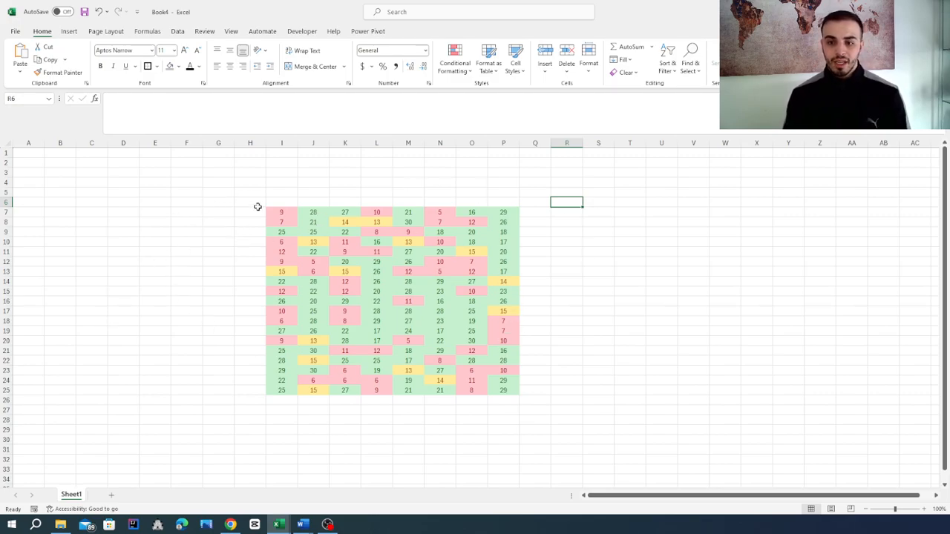
# - Review the rules applied to I7:P25 in the Conditional Formatting Rules Manager and look at the new rule options without adding one
pyautogui.moveTo(277, 214); pyautogui.dragTo(503, 390)
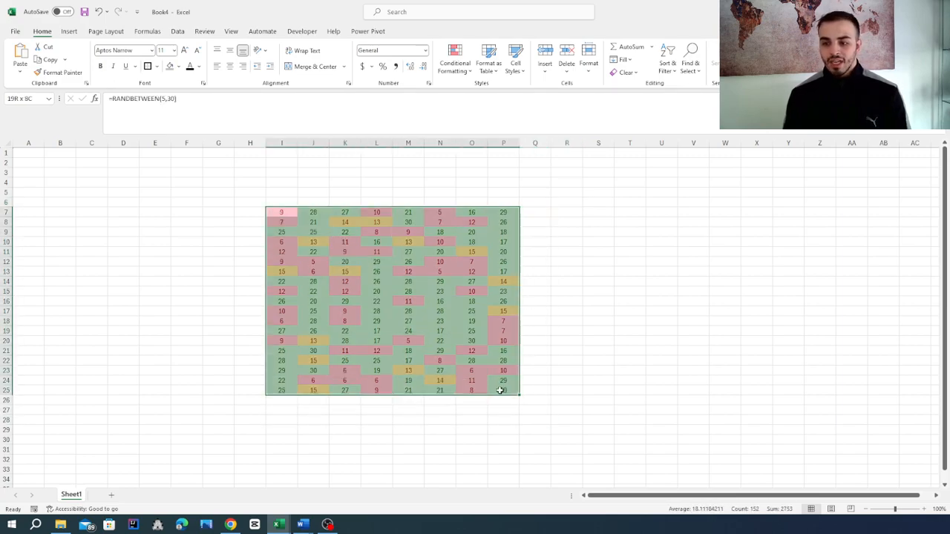
pyautogui.click(454, 59)
pyautogui.moveTo(473, 210)
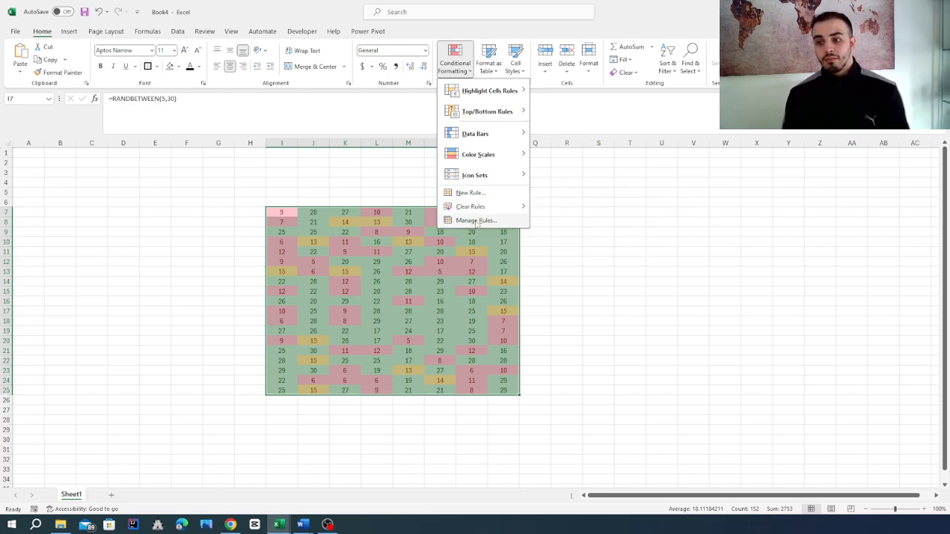
pyautogui.click(476, 221)
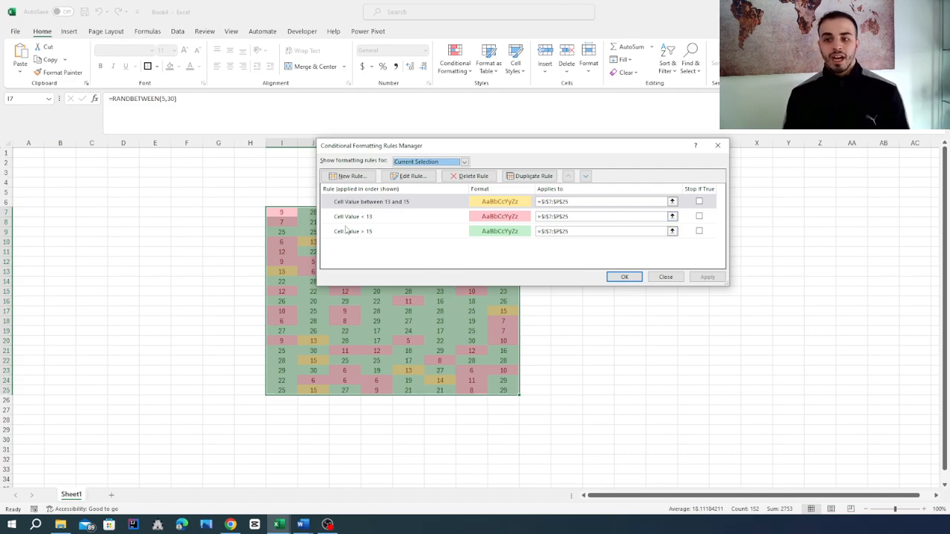
pyautogui.click(351, 176)
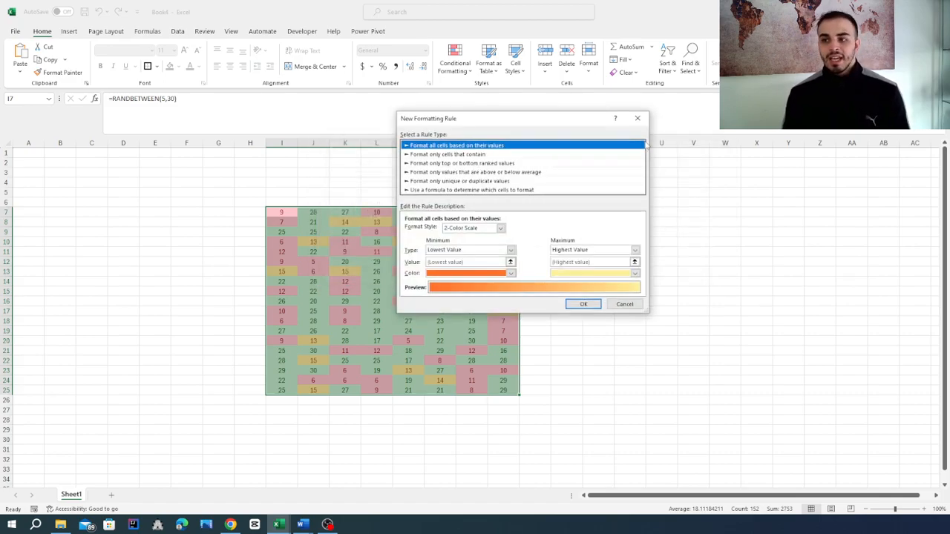
pyautogui.click(636, 118)
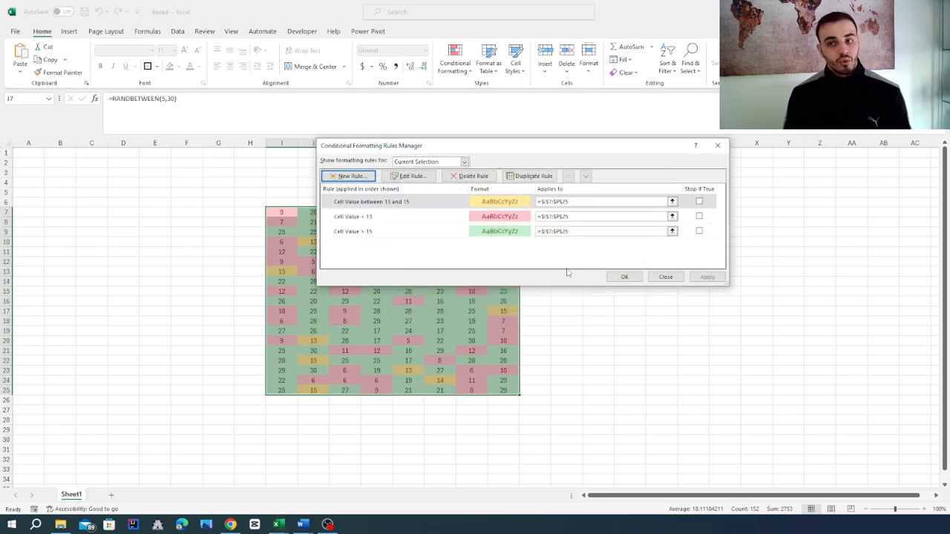
pyautogui.click(717, 146)
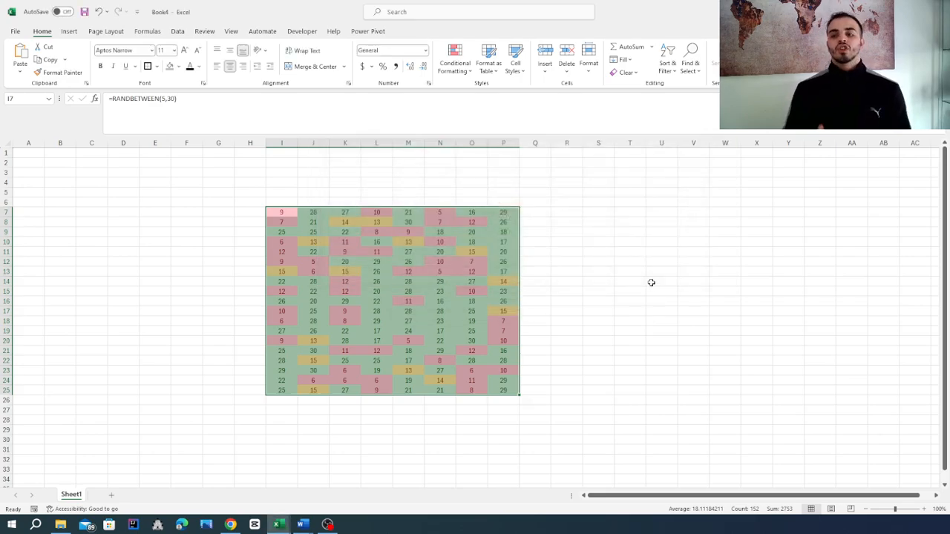
pyautogui.click(650, 282)
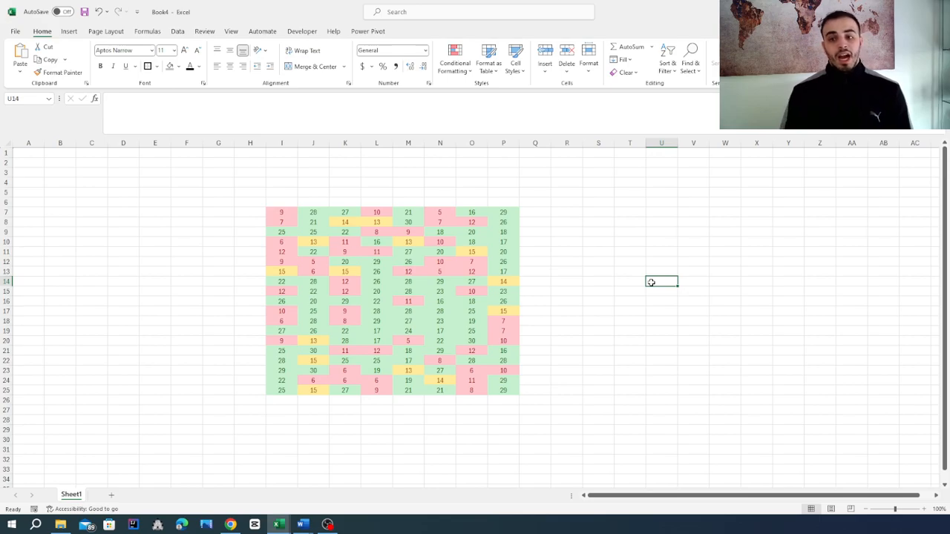